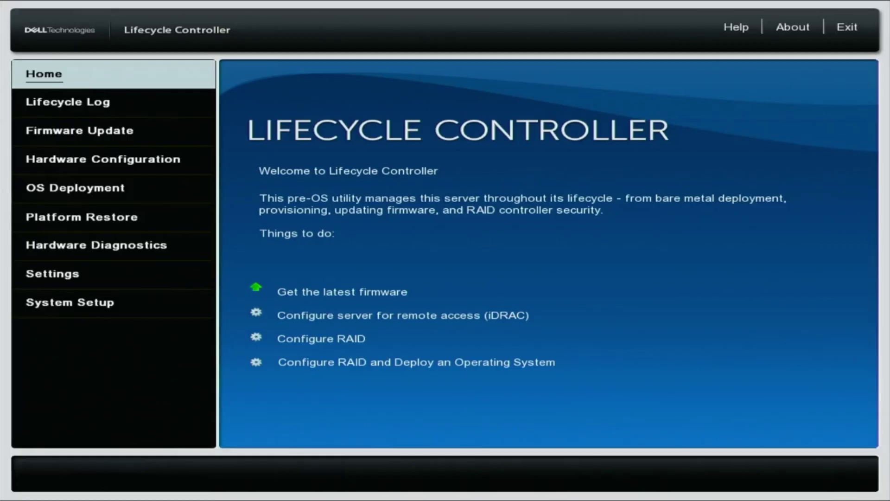
Step: Go to Settings > Network Settings and focus Embedded NIC 1's IPv4 address source setting
{"action": "key", "text": "Down"}
{"action": "key", "text": "Down"}
{"action": "key", "text": "Down"}
{"action": "key", "text": "Down"}
{"action": "key", "text": "Down"}
{"action": "key", "text": "Down"}
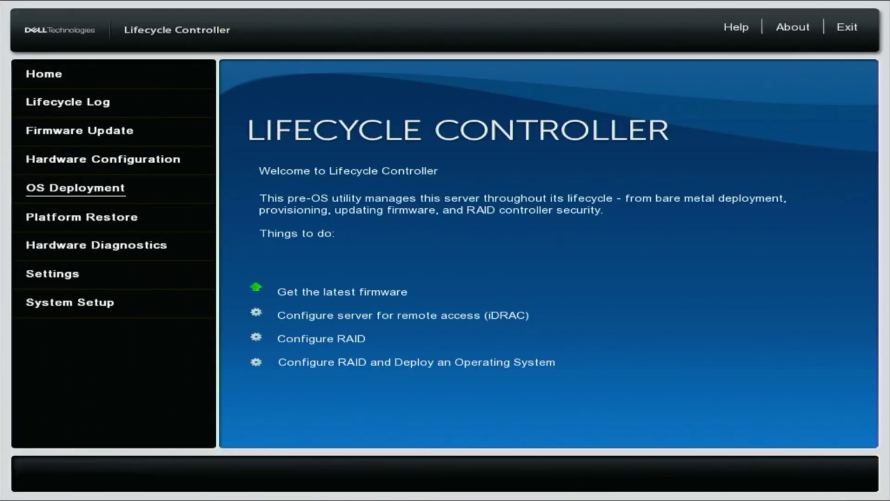
{"action": "key", "text": "Down"}
{"action": "key", "text": "Return"}
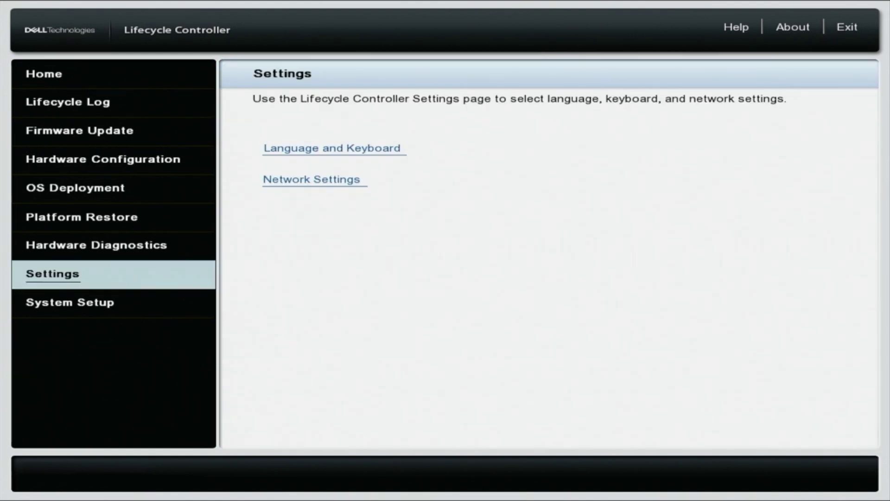
{"action": "key", "text": "Tab"}
{"action": "key", "text": "Down"}
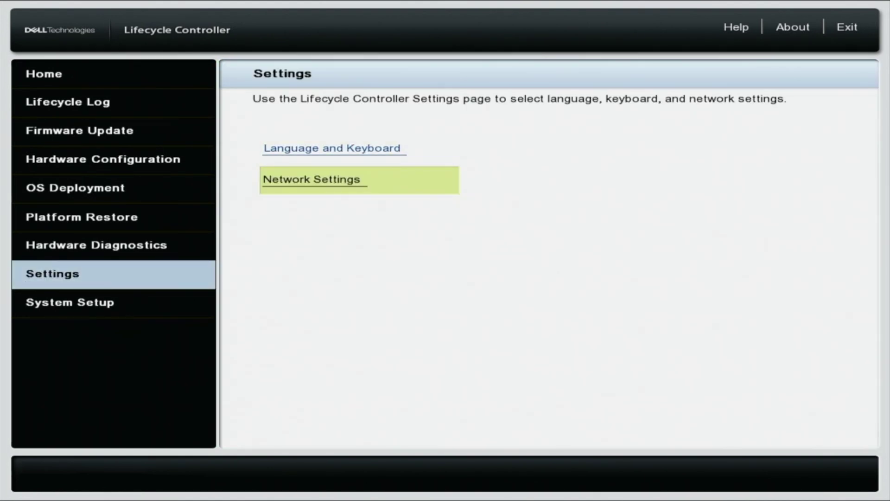
{"action": "key", "text": "Return"}
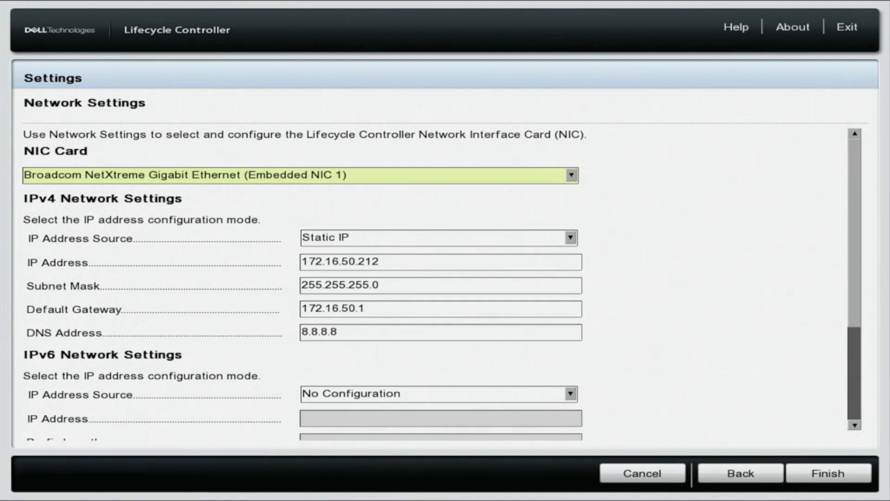
{"action": "left_click", "coordinate": [436, 238]}
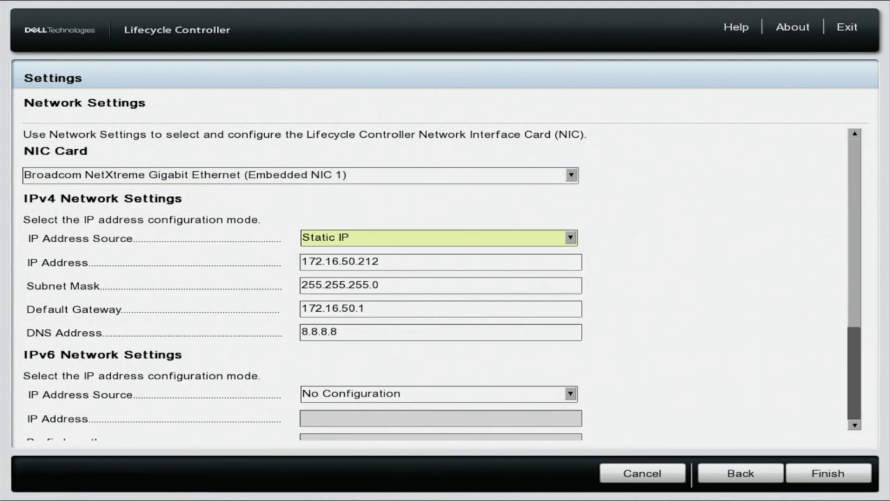
Step: Switch Embedded NIC 1's IPv4 IP Address Source to DHCP and apply the settings with Finish
{"action": "key", "text": "Return"}
{"action": "key", "text": "Up"}
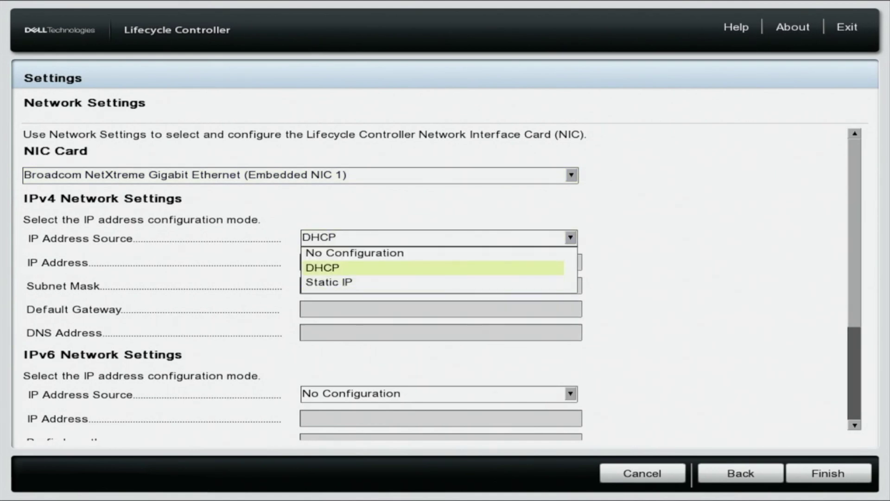
{"action": "key", "text": "Return"}
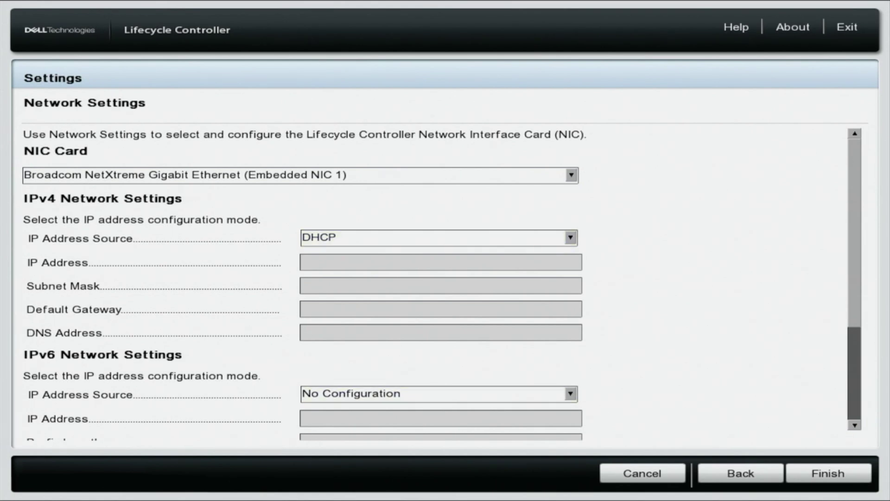
{"action": "key", "text": "Return"}
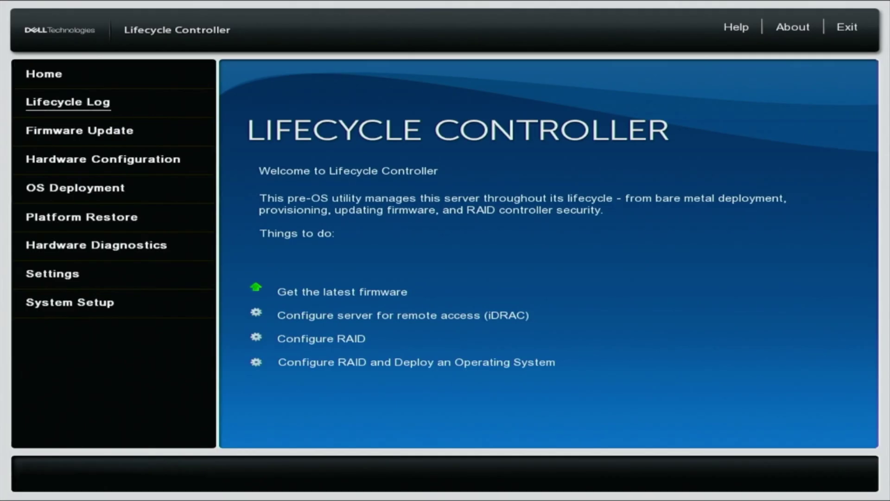
Step: Return to Settings > Network Settings to confirm the DHCP address 172.16.100.228 on Embedded NIC 1
{"action": "key", "text": "Down"}
{"action": "key", "text": "Down"}
{"action": "key", "text": "Down"}
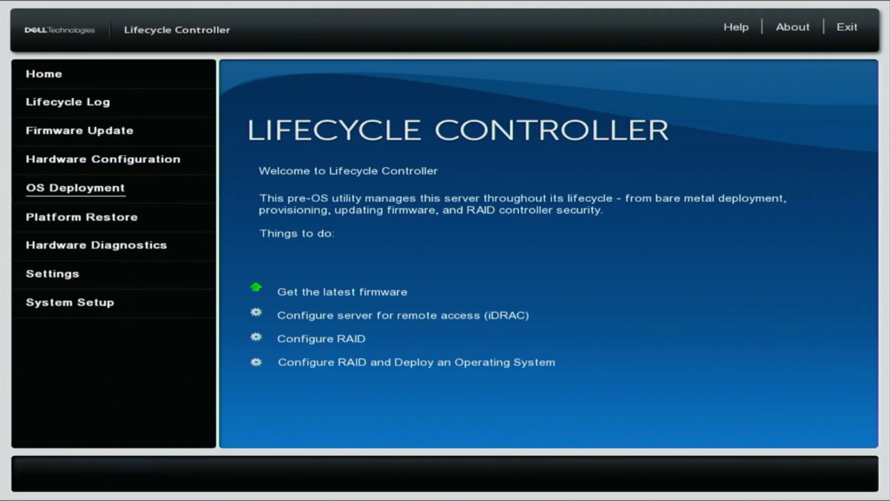
{"action": "key", "text": "Down"}
{"action": "key", "text": "Down"}
{"action": "key", "text": "Down"}
{"action": "key", "text": "Return"}
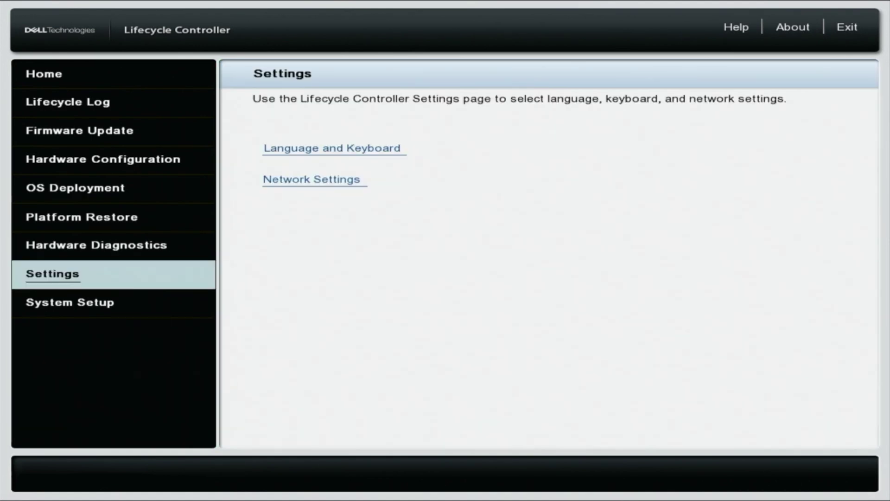
{"action": "key", "text": "Tab"}
{"action": "key", "text": "Down"}
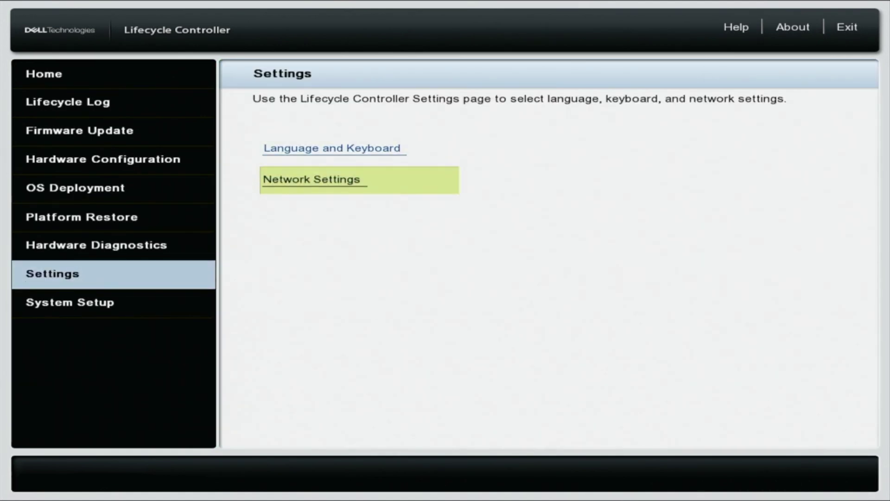
{"action": "key", "text": "Return"}
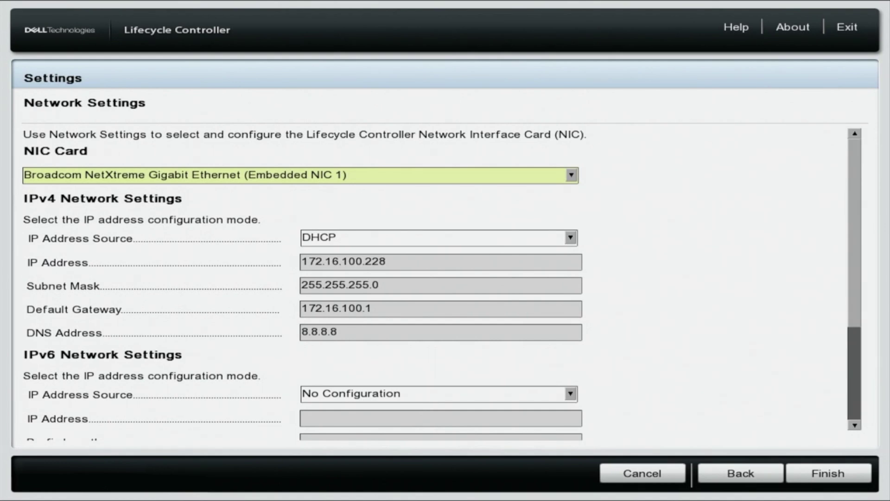
Step: Change the IPv4 address source to Static IP and enter IP address 172.16.50.212
{"action": "key", "text": "Tab"}
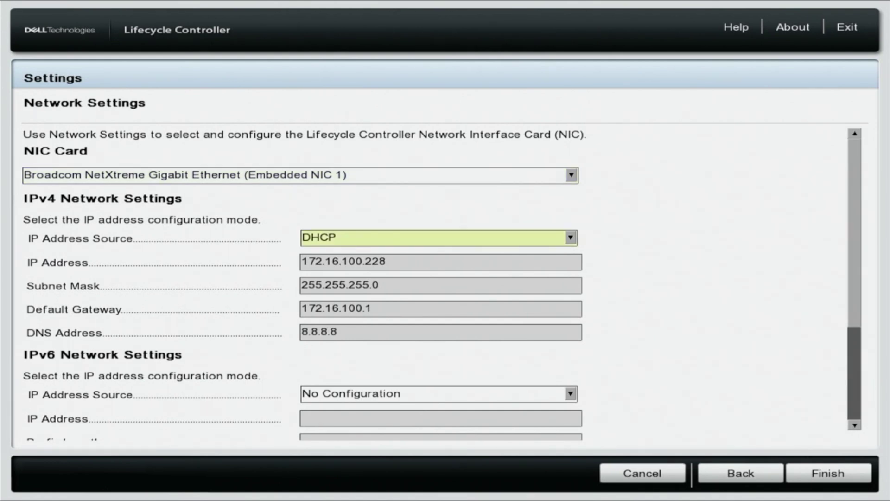
{"action": "key", "text": "Return"}
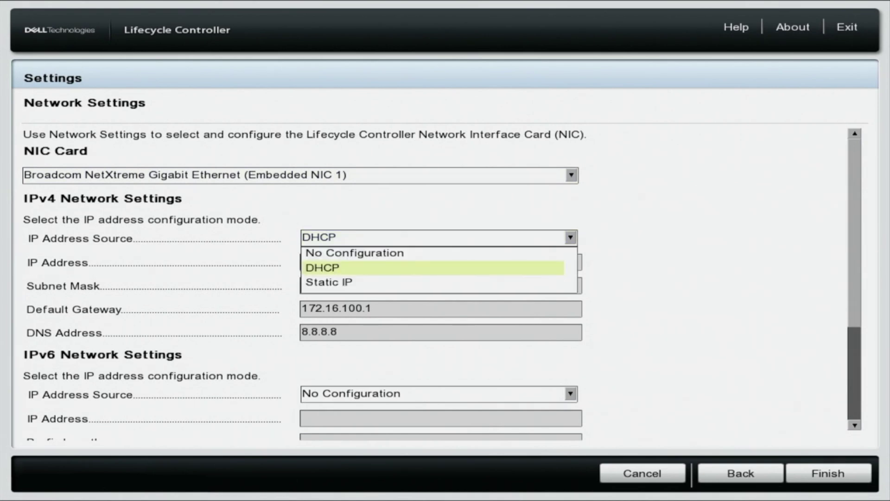
{"action": "key", "text": "Down"}
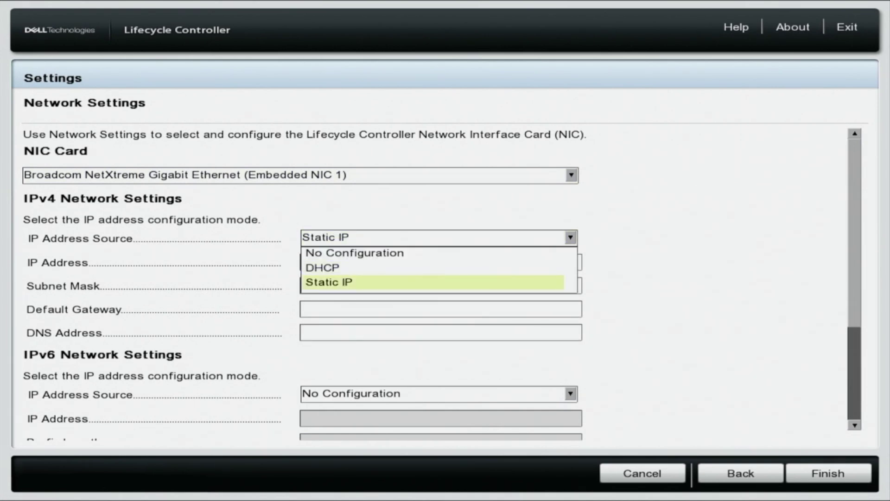
{"action": "key", "text": "Return"}
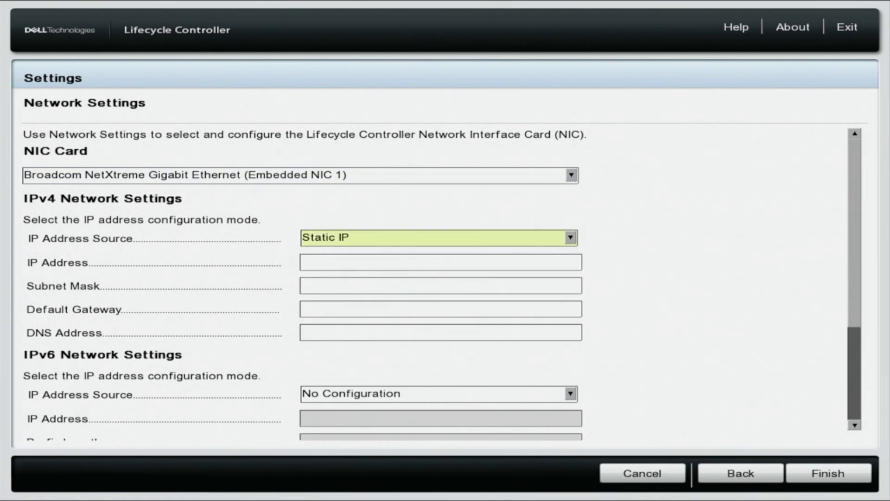
{"action": "key", "text": "Tab"}
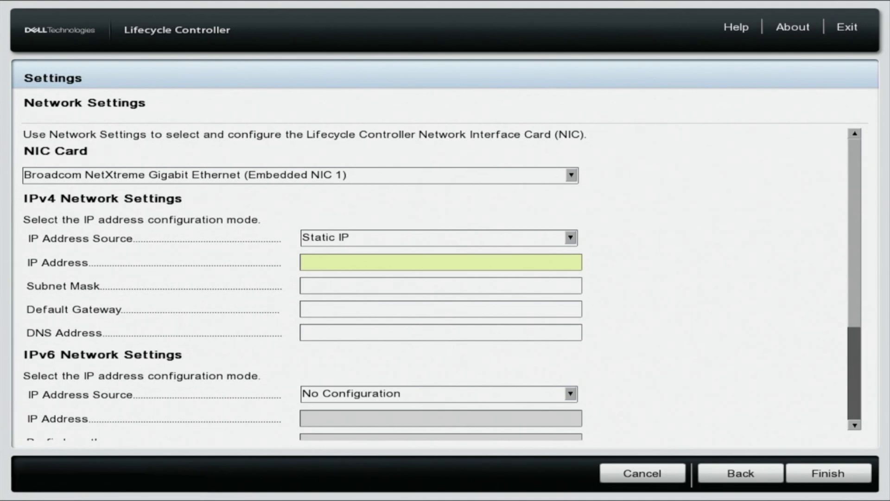
{"action": "type", "text": "172.16.50.21"}
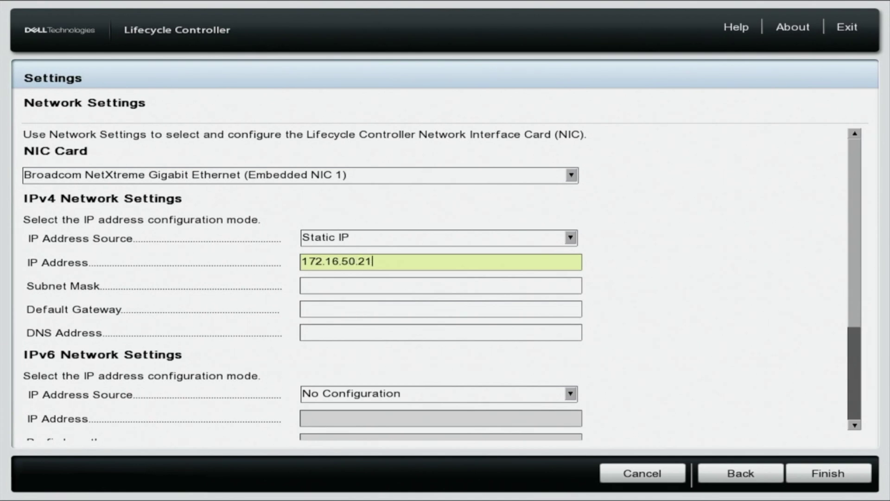
{"action": "type", "text": "2"}
Step: Fill in subnet mask 255.255.255.0, default gateway 172.16.50.1 and DNS address 8.8.8.8
{"action": "key", "text": "Tab"}
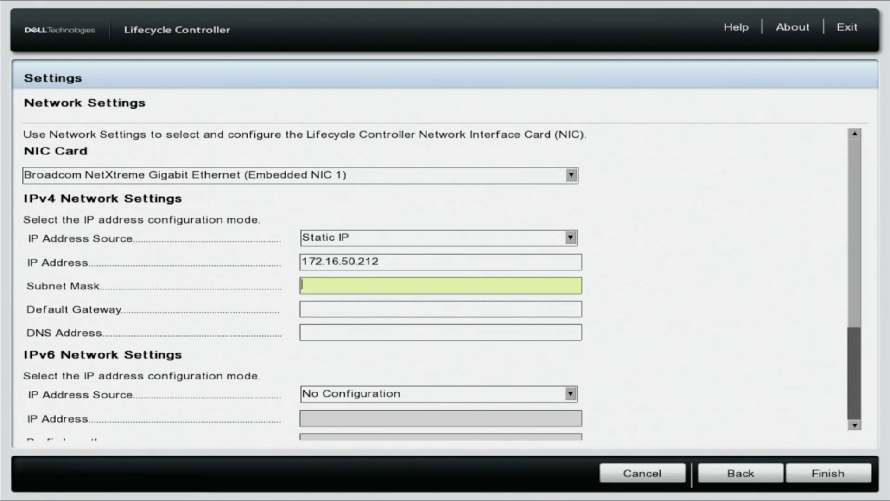
{"action": "type", "text": "255.255.255."}
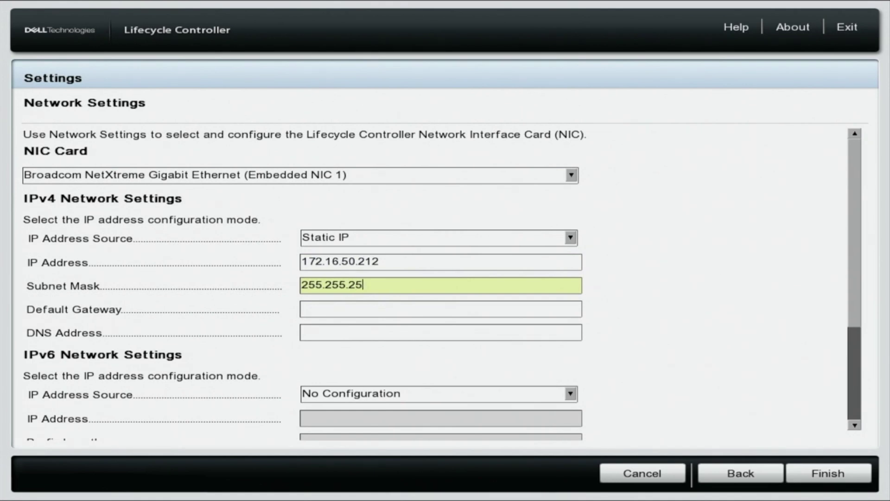
{"action": "type", "text": "0"}
{"action": "key", "text": "Tab"}
{"action": "type", "text": "17"}
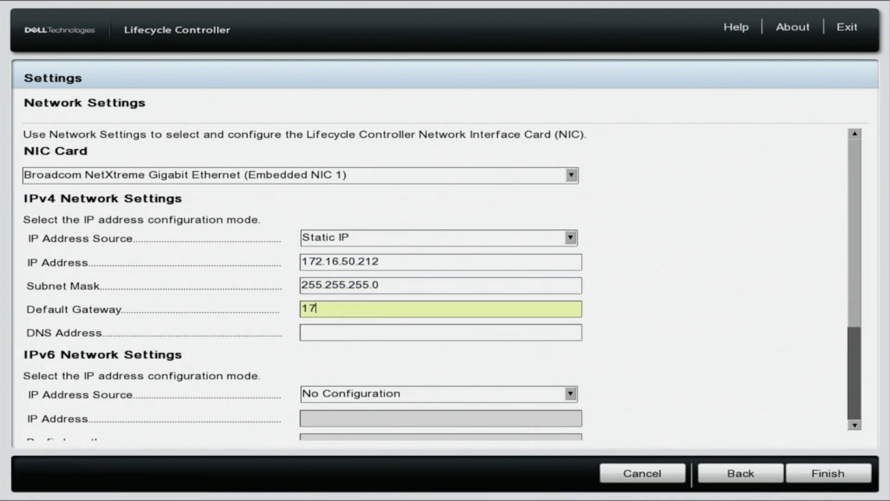
{"action": "type", "text": "2.16.50.1"}
{"action": "key", "text": "Tab"}
{"action": "type", "text": "8.8.8.8"}
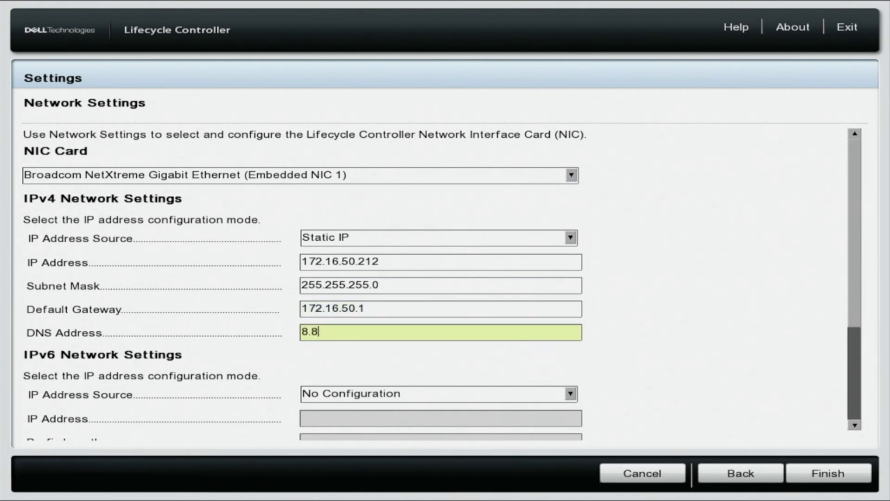
{"action": "key", "text": "Tab"}
{"action": "key", "text": "Tab"}
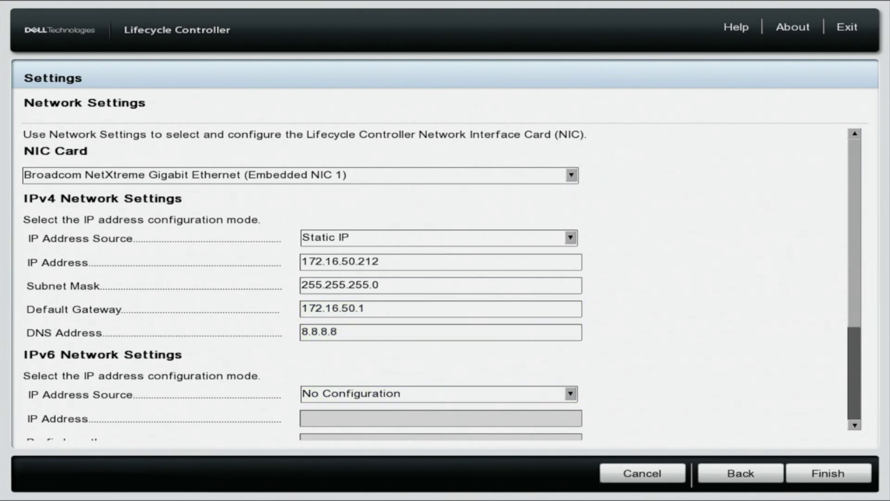
{"action": "key", "text": "Tab"}
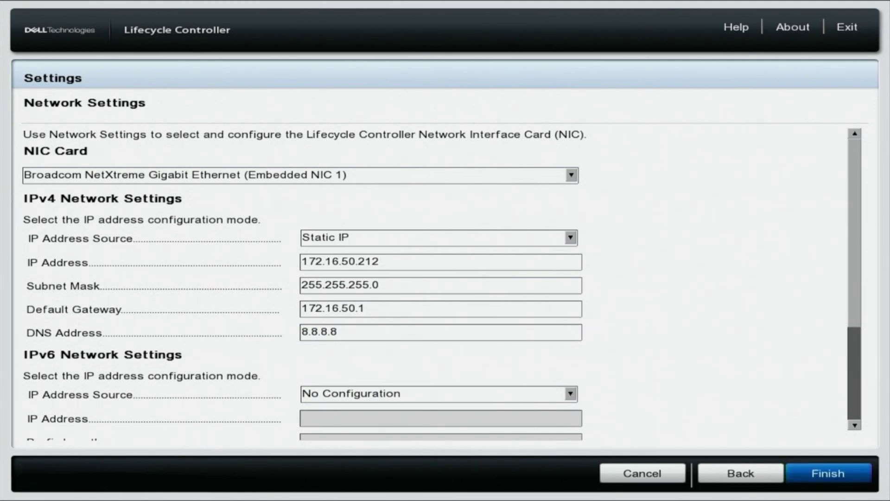
Step: Apply the static IPv4 settings, acknowledge the success message, and go back to Settings
{"action": "key", "text": "Return"}
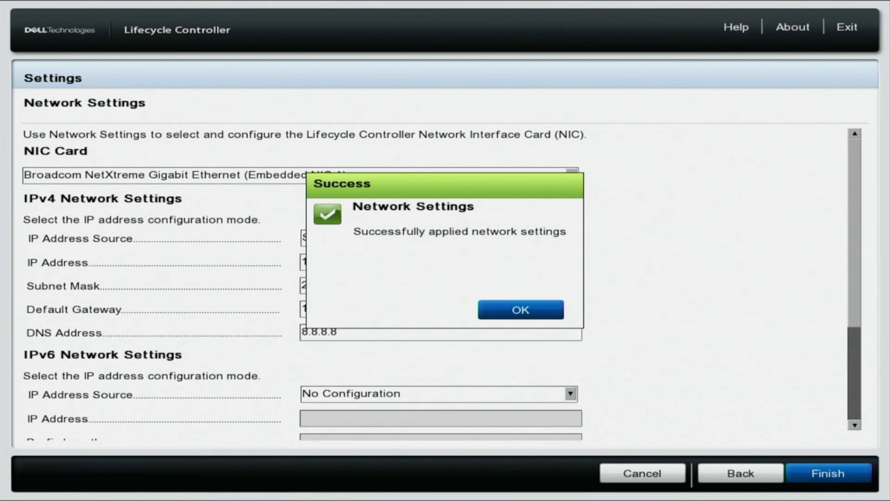
{"action": "key", "text": "Return"}
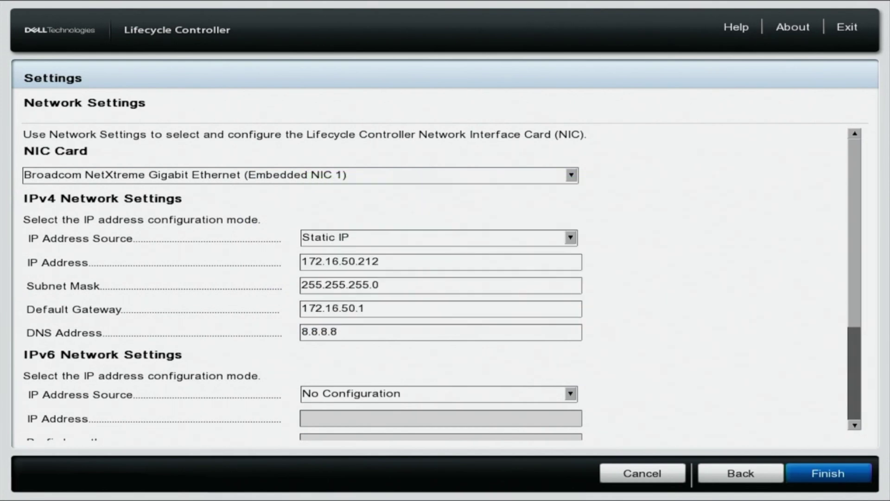
{"action": "key", "text": "Return"}
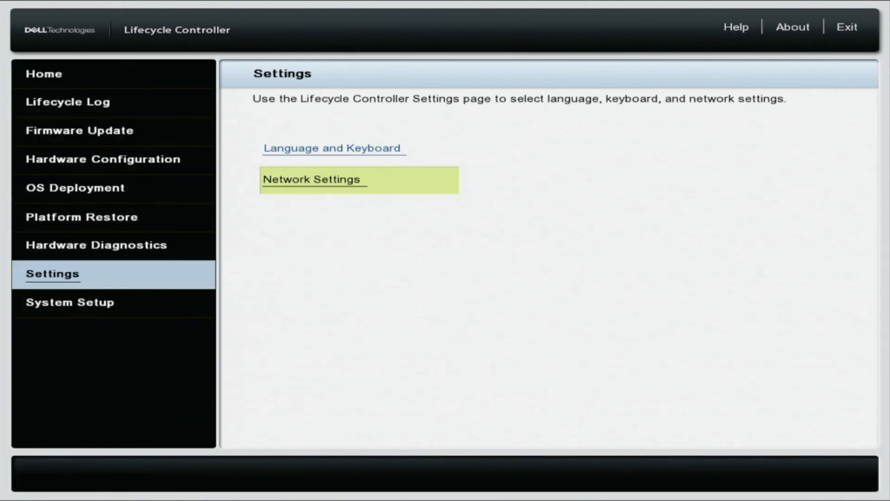